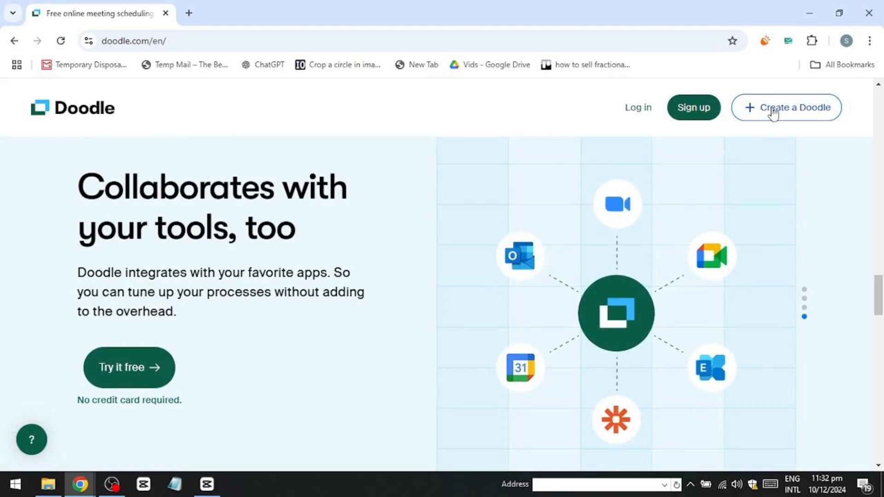
Start creating a Doodle from the homepage to reach the account sign-up page
click(773, 111)
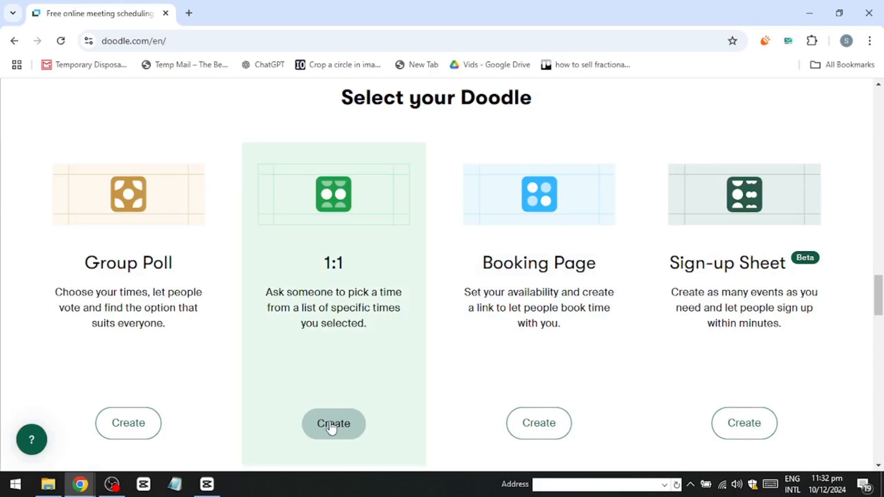
click(330, 428)
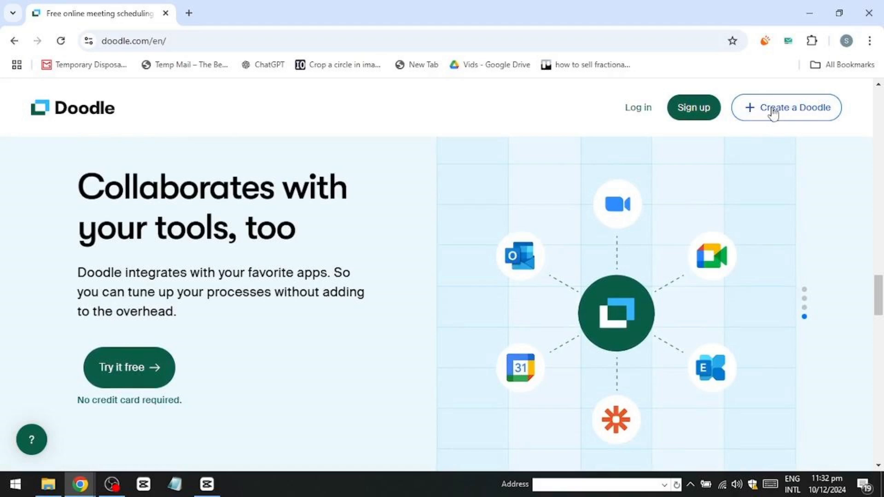
click(774, 113)
click(302, 367)
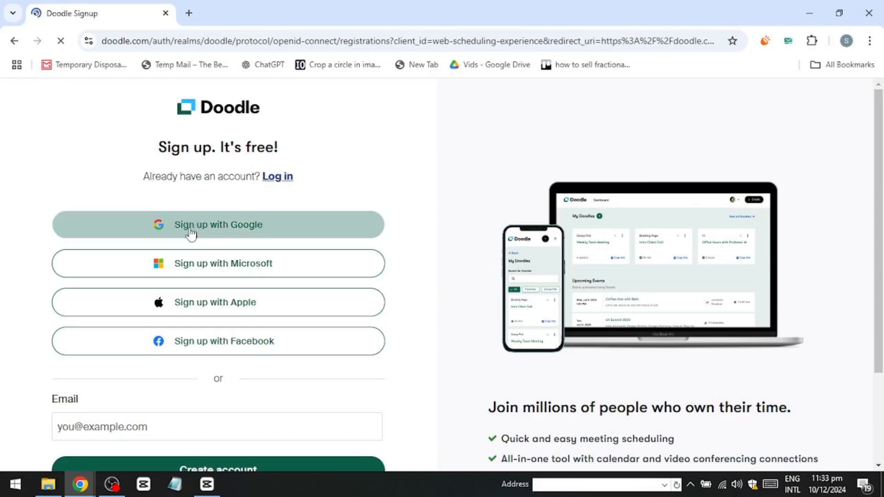
Sign up with the Google account, agree to Doodle's Terms of Service and Privacy Policy, and create the account
click(231, 237)
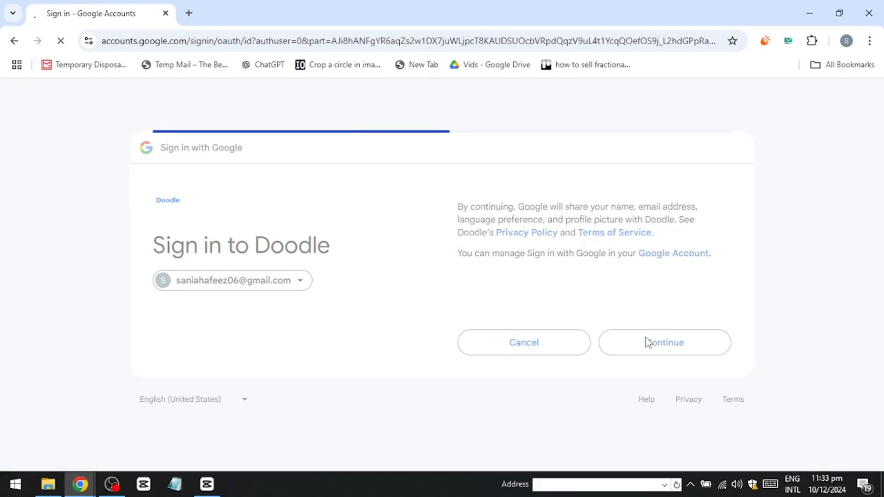
click(262, 344)
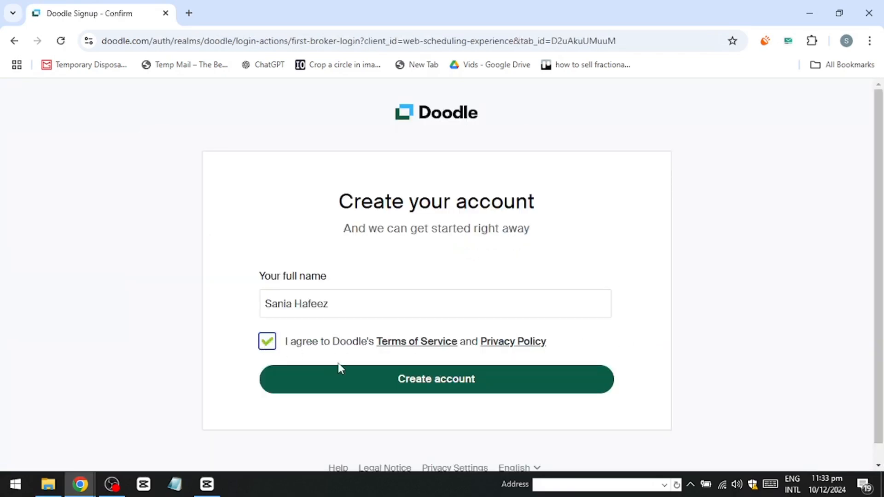
click(358, 385)
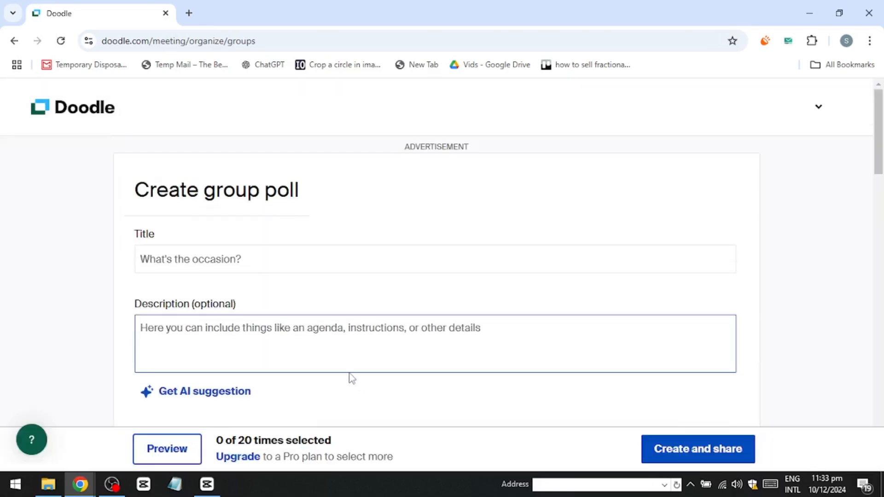
Look through the group poll form with its duration and time grid, and the dashboard home with its getting-started tasks
scroll(292, 345, down, 5)
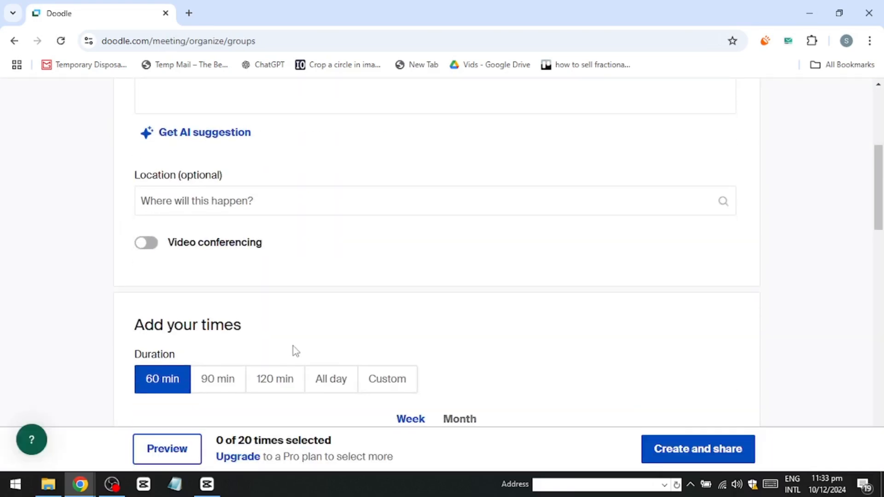
scroll(293, 346, down, 4)
scroll(293, 347, down, 6)
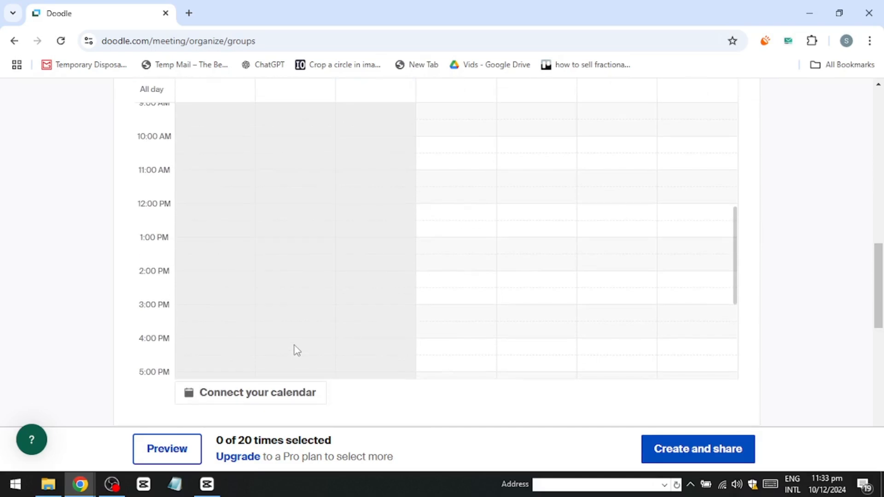
scroll(297, 351, down, 1)
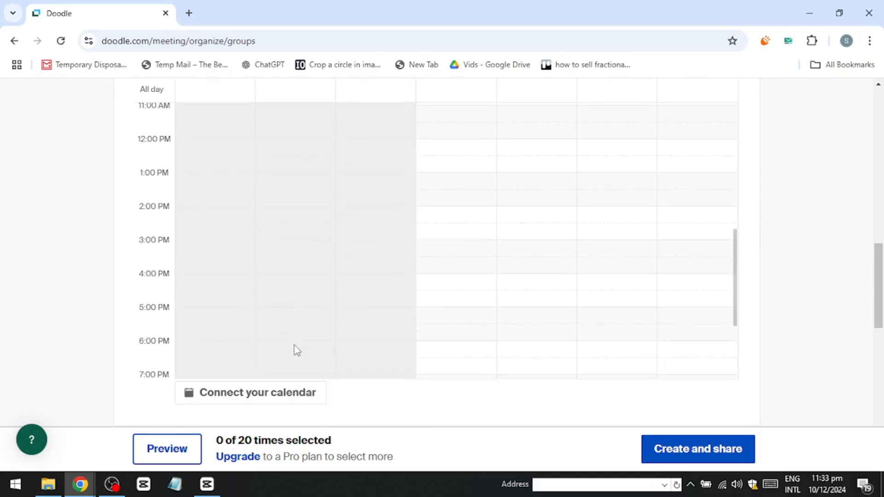
scroll(294, 351, down, 2)
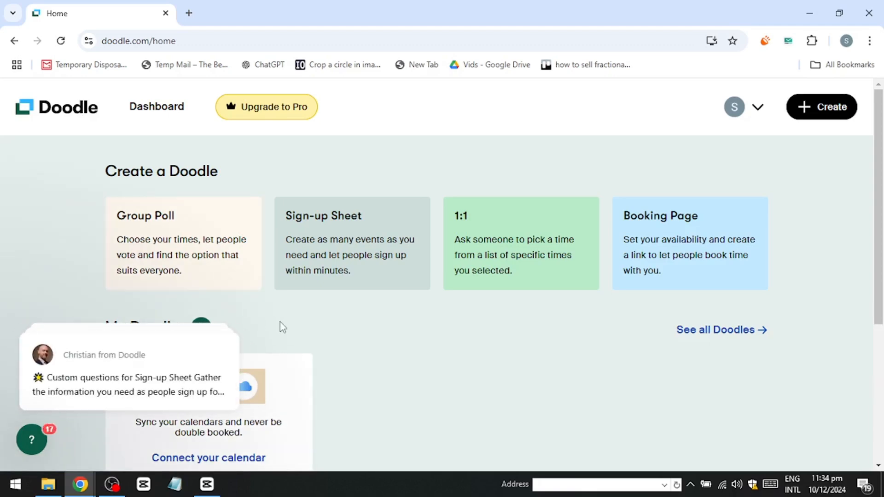
scroll(326, 207, down, 4)
scroll(325, 207, up, 4)
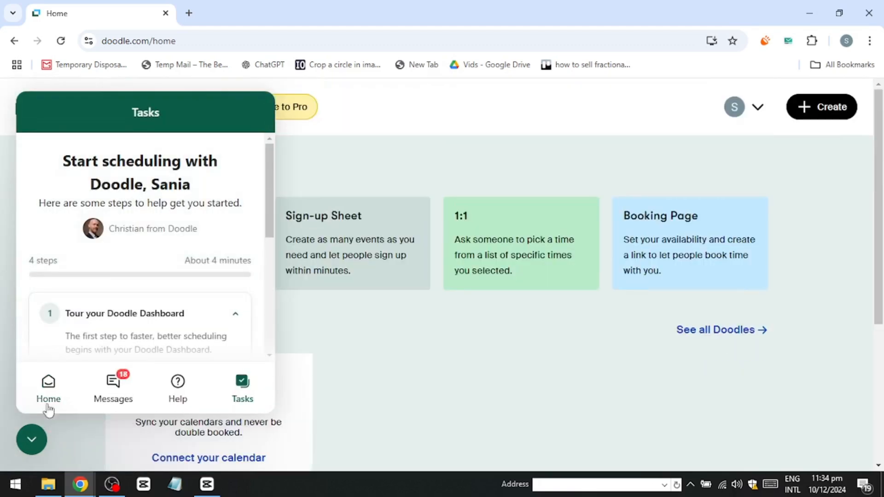
click(31, 440)
scroll(184, 355, down, 3)
scroll(462, 312, up, 3)
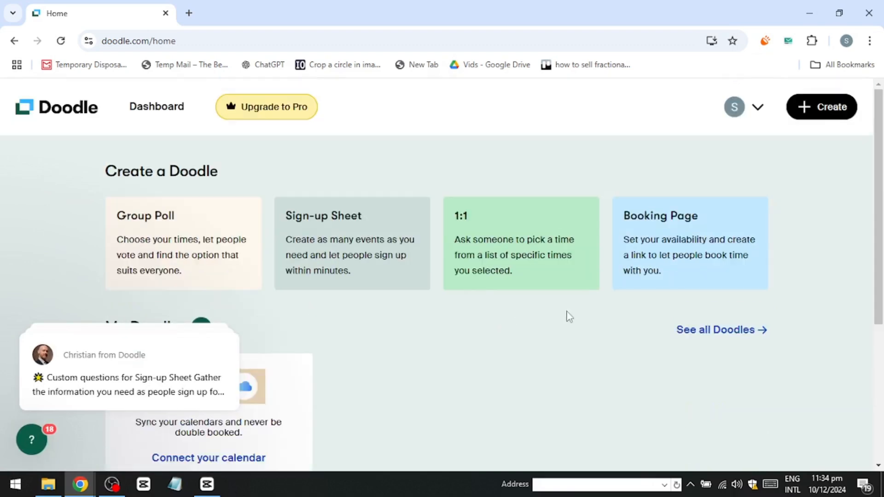
Start creating a new Doodle of the Booking Page type
click(808, 115)
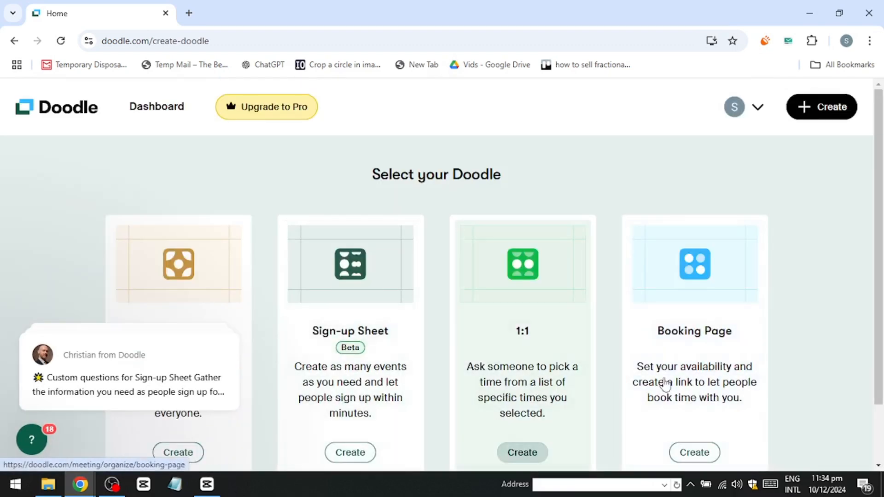
scroll(683, 423, down, 2)
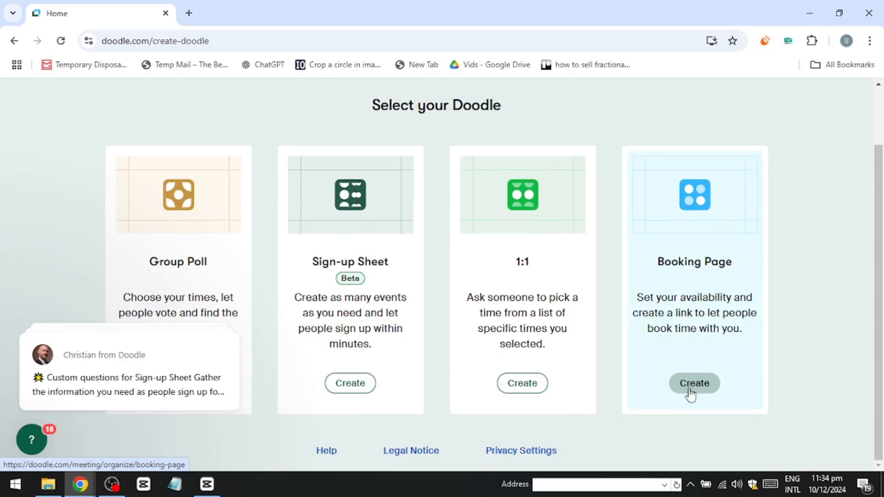
click(687, 391)
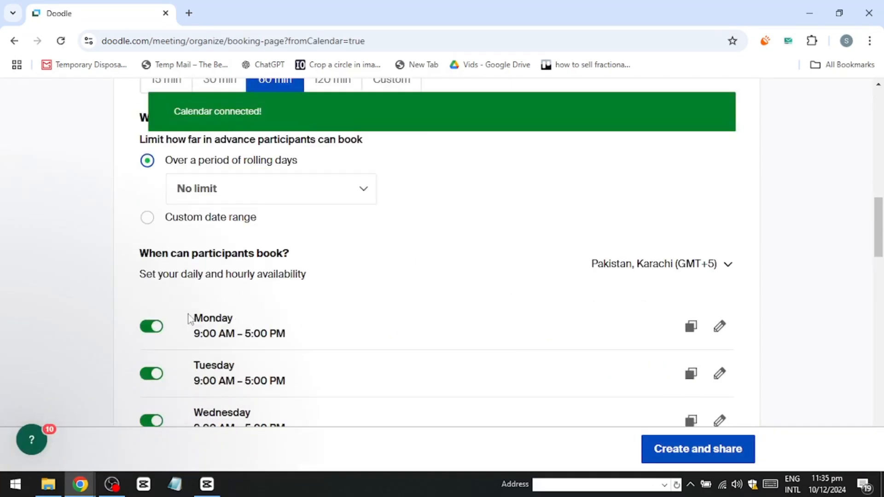
Look through the new booking page form, including its details, date range and daily availability settings
scroll(260, 300, down, 8)
scroll(258, 300, up, 5)
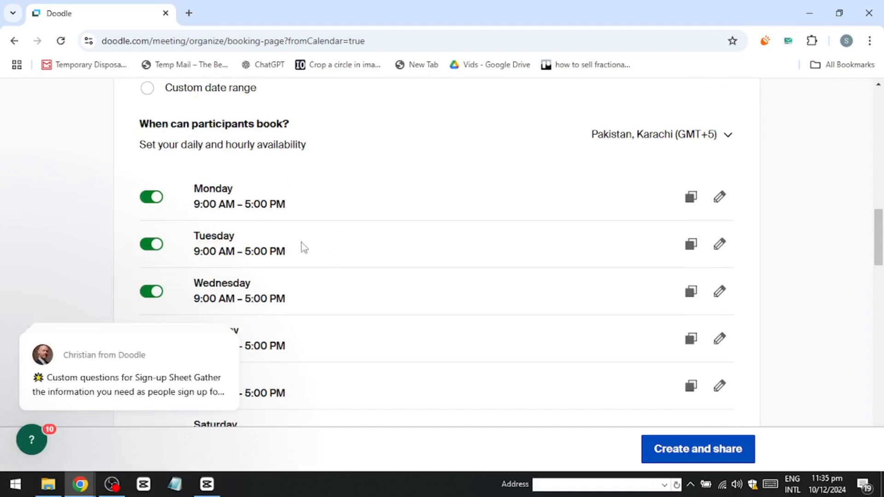
scroll(310, 245, up, 10)
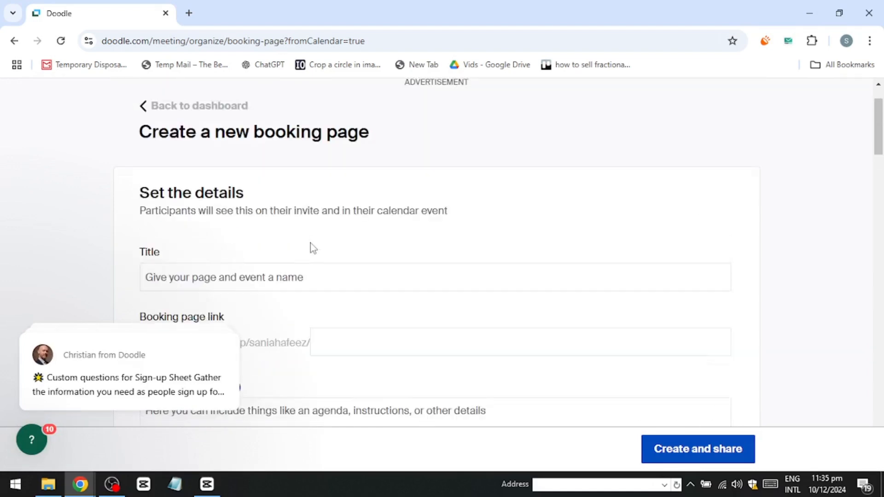
scroll(225, 276, down, 3)
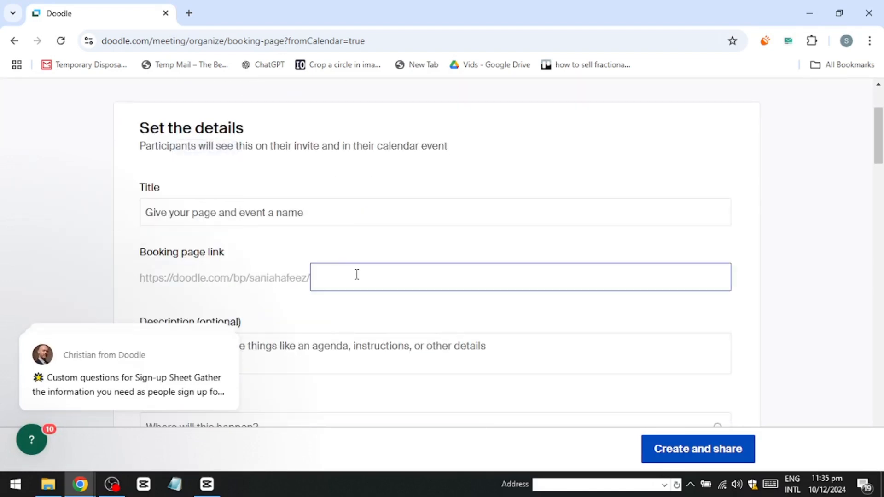
scroll(357, 278, down, 3)
scroll(322, 283, up, 6)
scroll(249, 288, down, 1)
Set the booking page's title to "thebookstore"
click(241, 282)
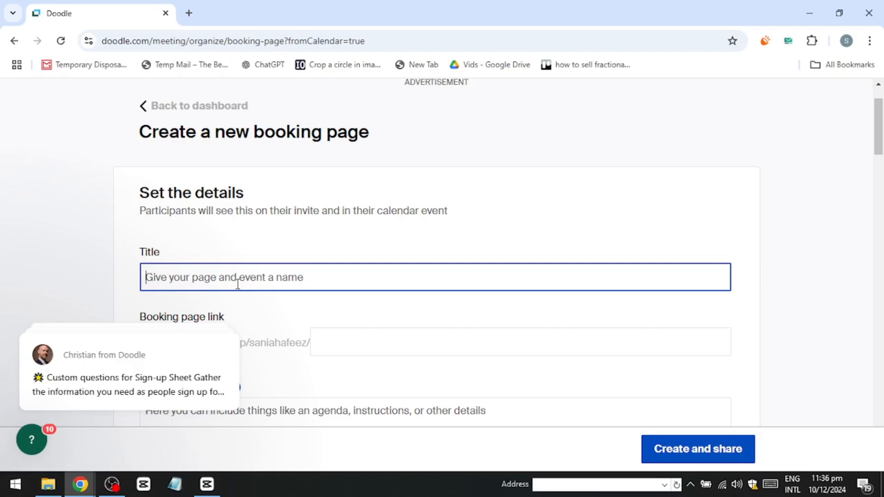
text(the)
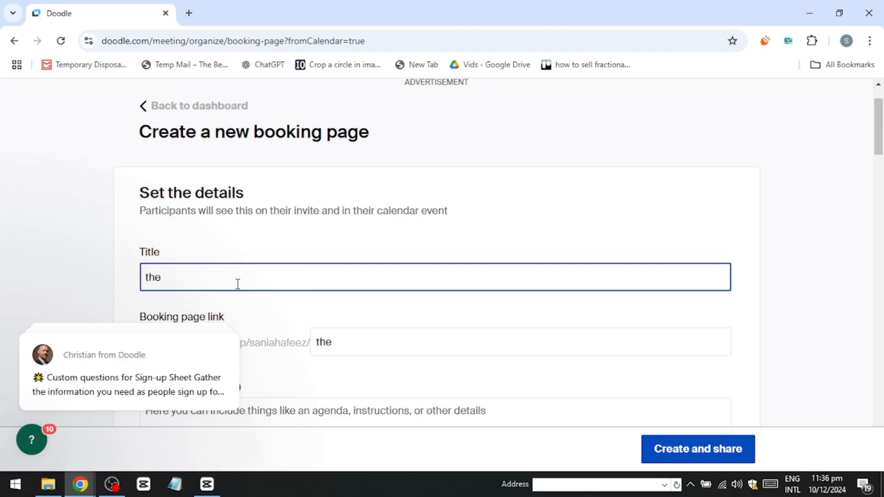
text(bookstore)
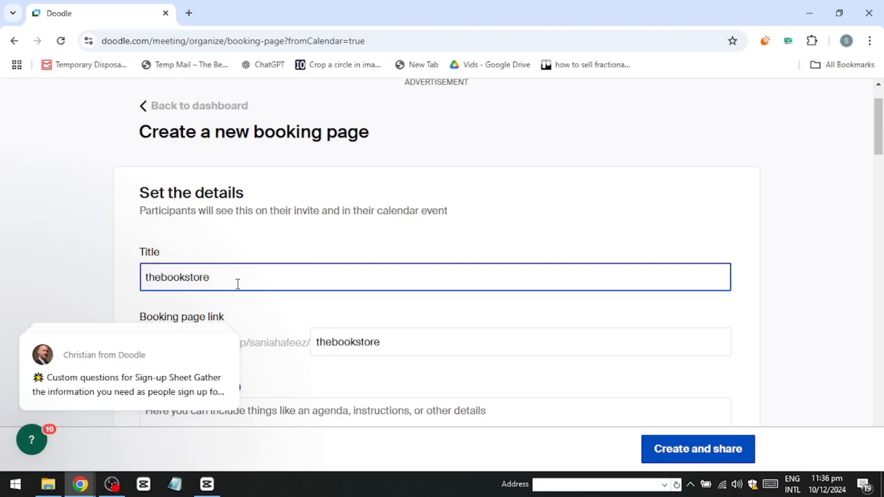
scroll(227, 283, down, 4)
click(207, 148)
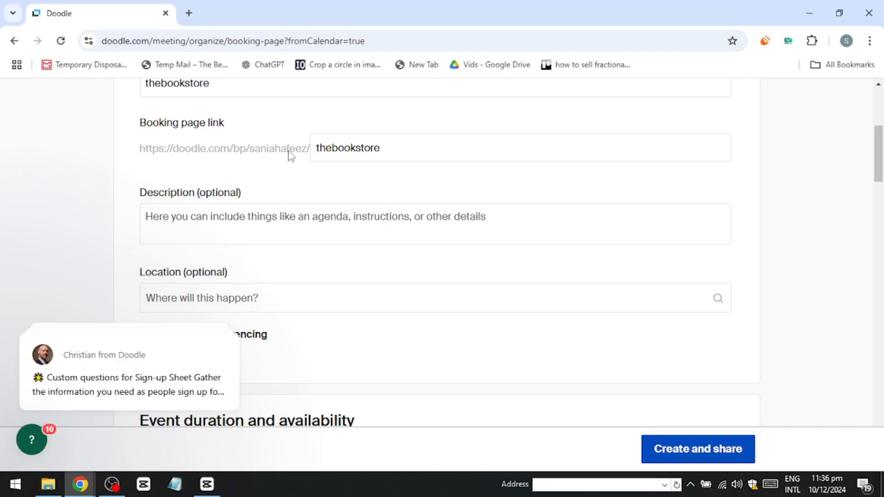
Enter "hi, this is thebookstore" as the booking page description and try the video conferencing option
click(235, 210)
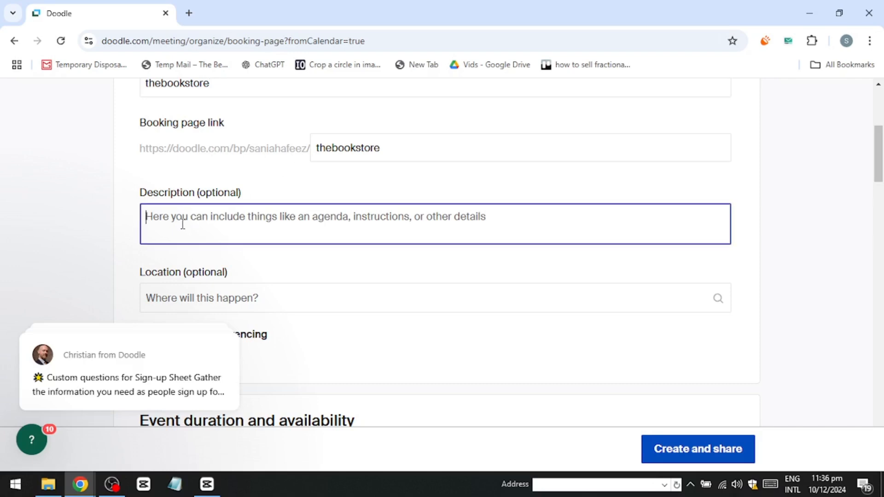
text(hi, this is t)
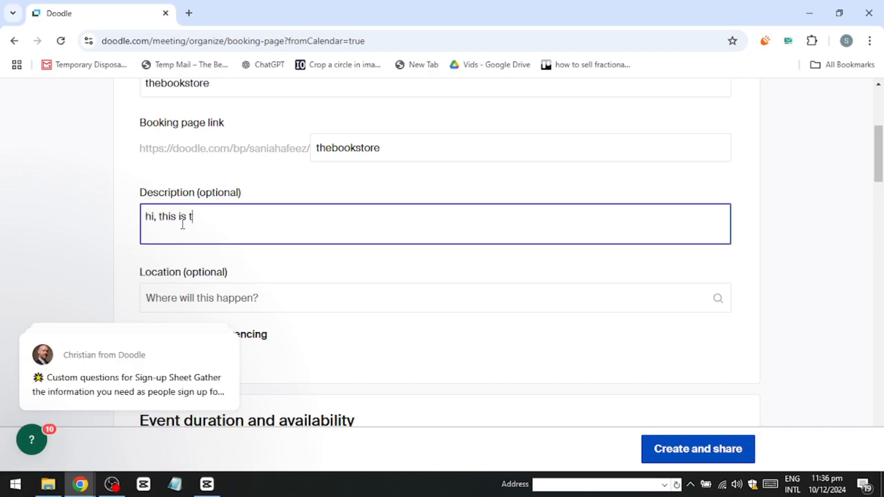
text(hebookstore)
scroll(177, 220, down, 3)
click(151, 205)
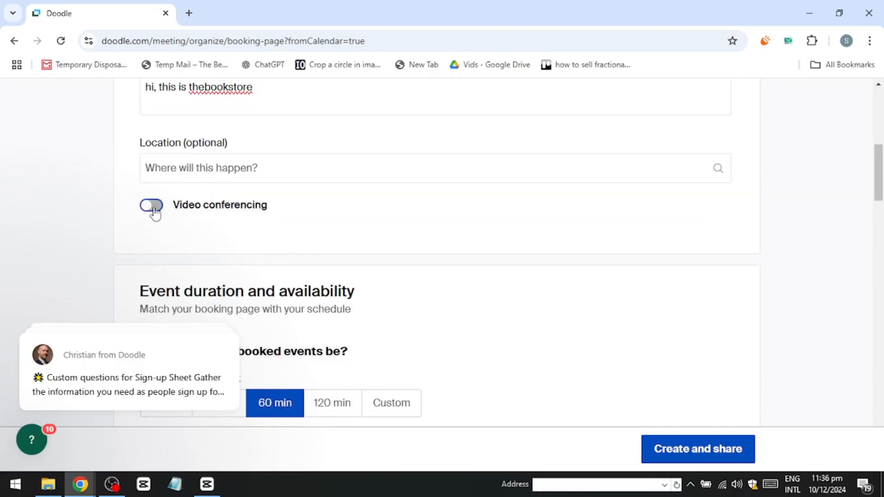
Give booked events a custom duration of 50 min
scroll(207, 216, down, 6)
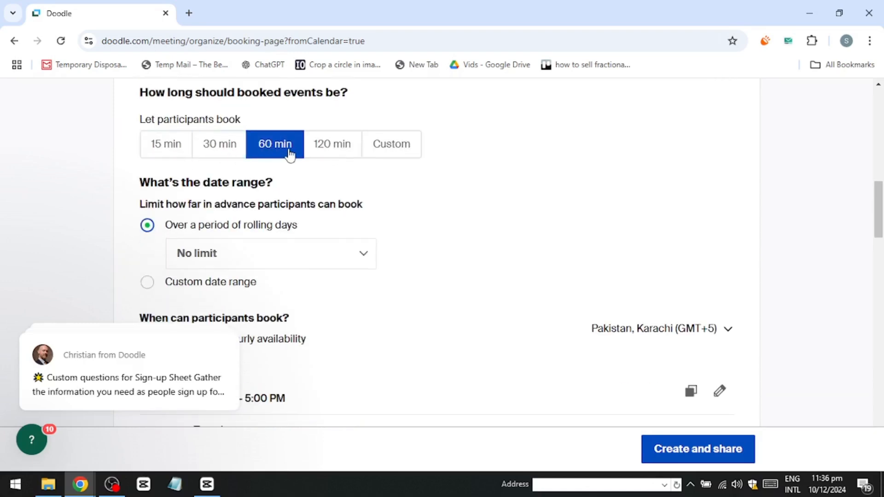
click(387, 146)
click(221, 196)
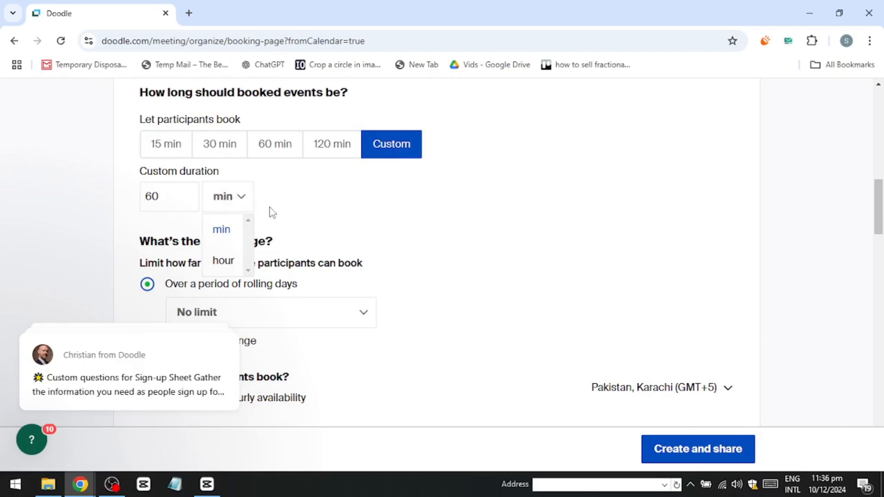
double_click(181, 192)
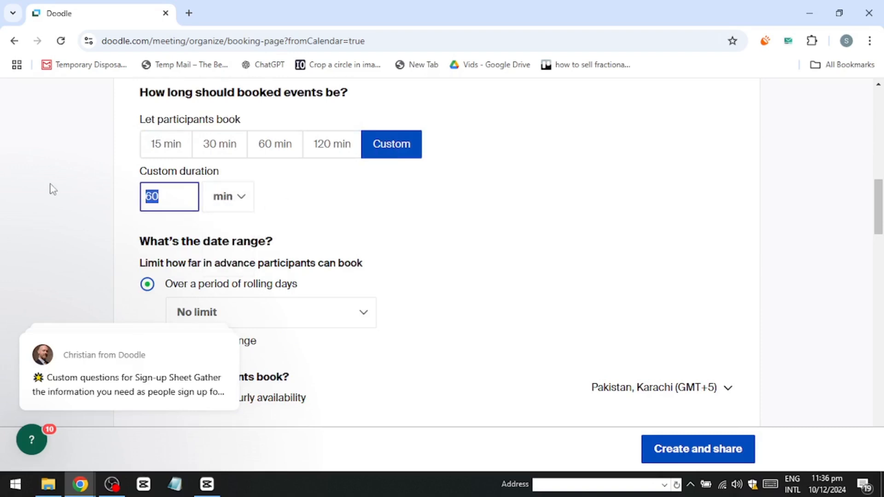
text(50)
Limit how far in advance participants can book to a rolling period of 2 months into the future
scroll(72, 172, down, 1)
click(304, 259)
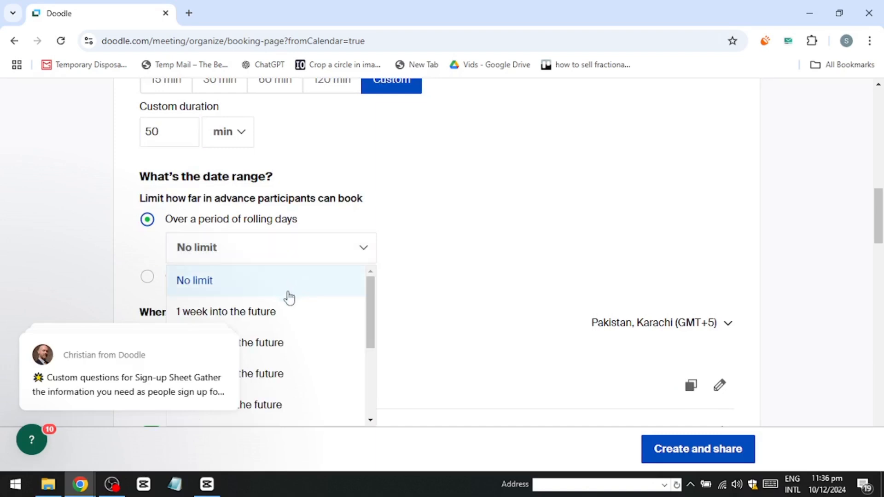
scroll(270, 312, down, 5)
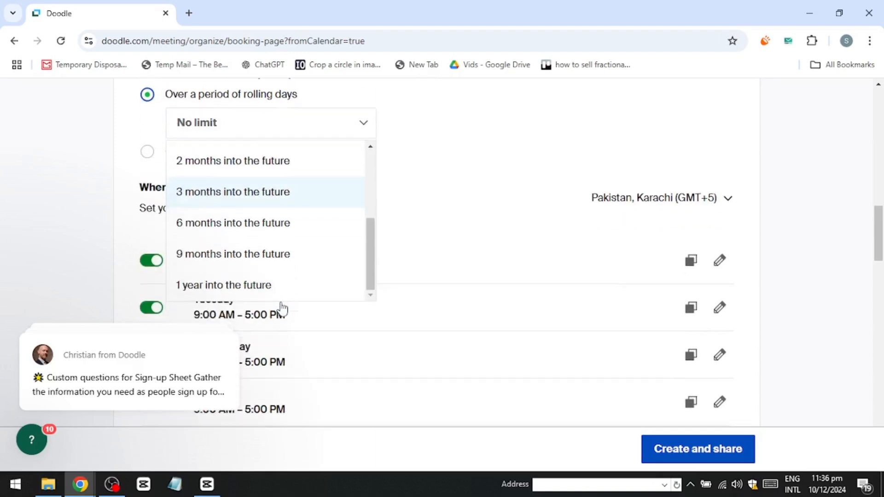
scroll(282, 309, up, 5)
scroll(319, 226, down, 6)
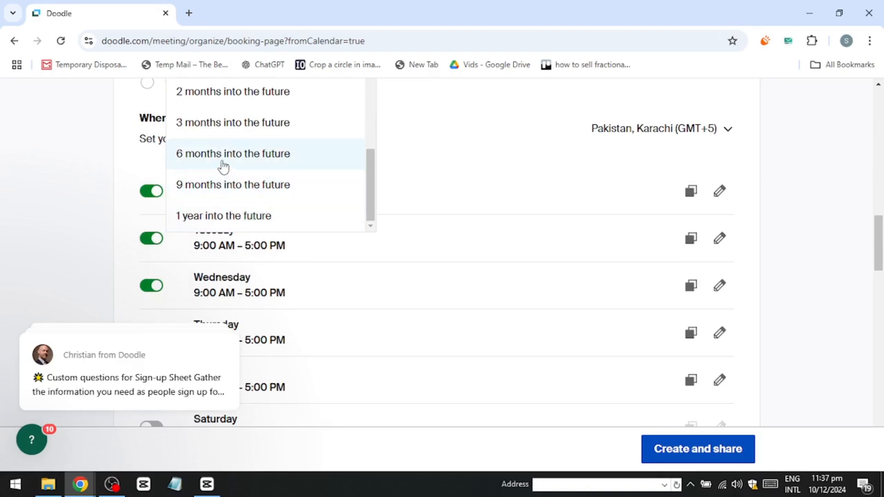
click(227, 91)
Review the daily and hourly booking availability from Monday through Sunday
scroll(226, 246, down, 3)
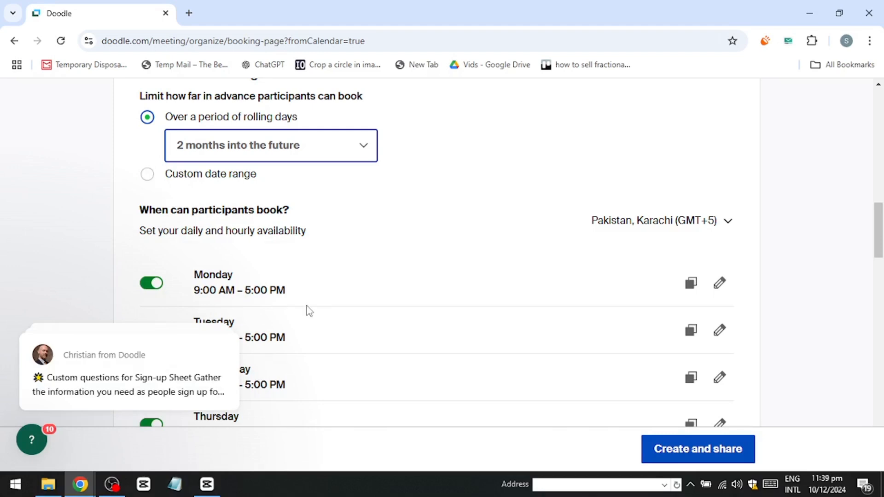
scroll(305, 309, down, 3)
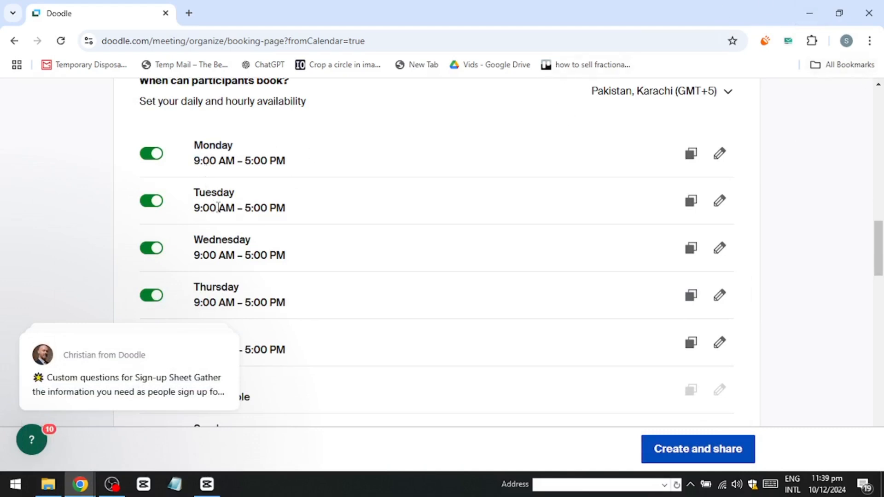
scroll(184, 208, down, 3)
scroll(231, 235, down, 2)
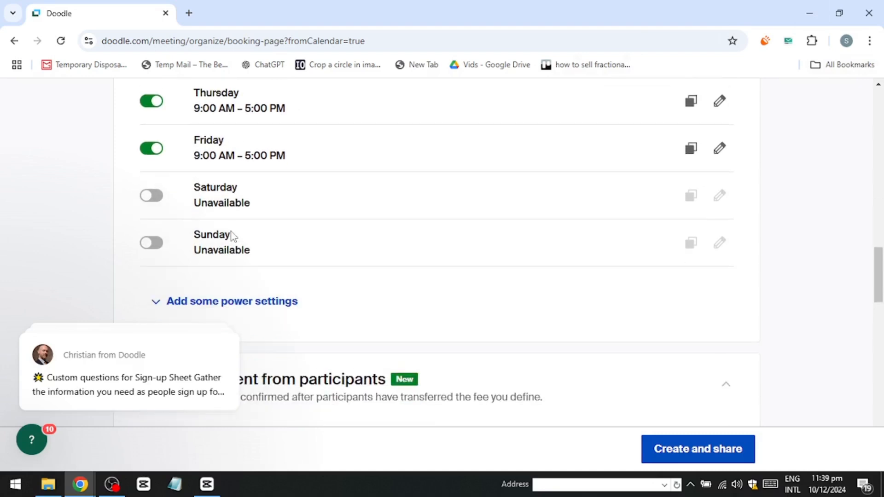
scroll(230, 226, up, 6)
scroll(226, 220, up, 1)
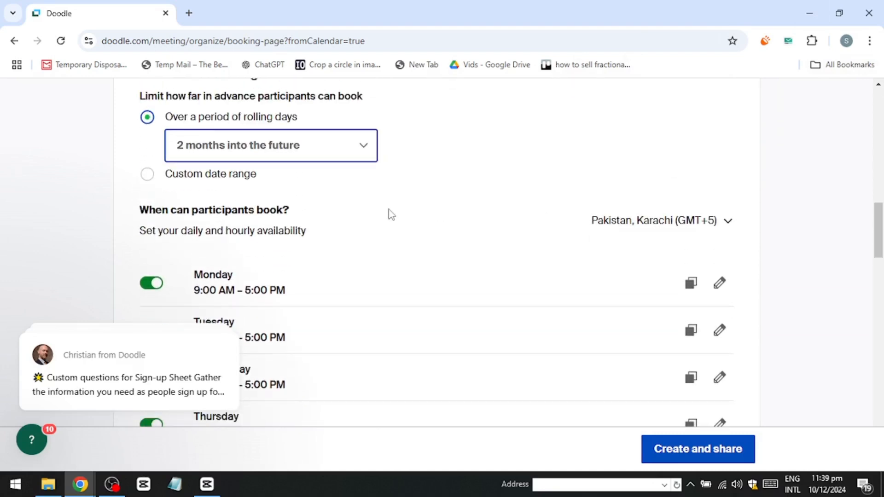
Expand the power settings below the weekly availability to show the booking interval options
scroll(667, 222, down, 1)
scroll(668, 222, down, 8)
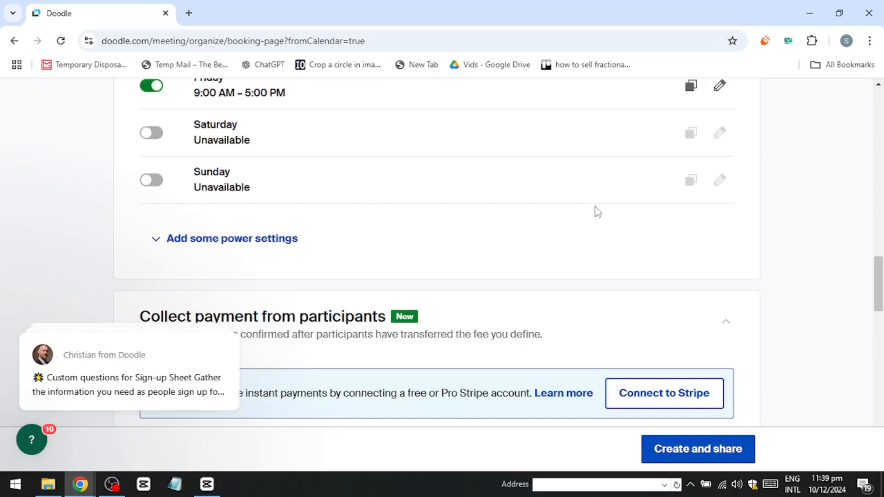
click(213, 240)
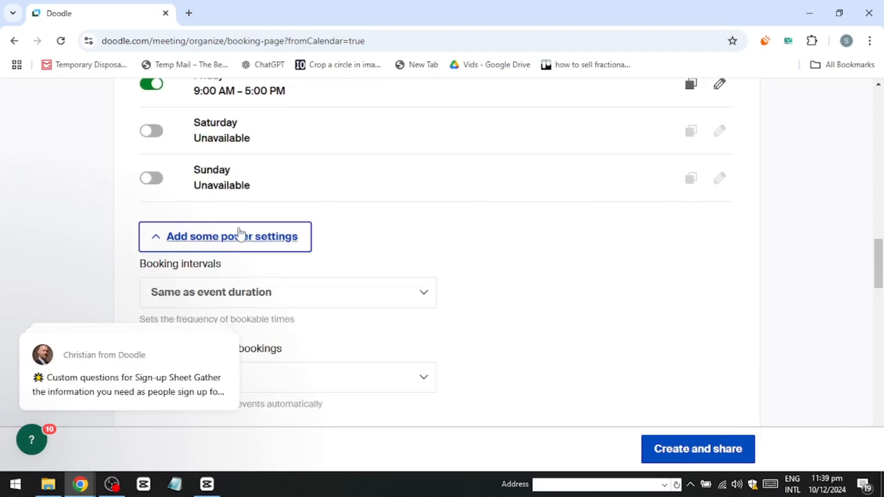
Review the booking page's remaining sections: payment collection, connected calendars, participant reminders and custom invite fields
scroll(224, 232, down, 10)
click(217, 216)
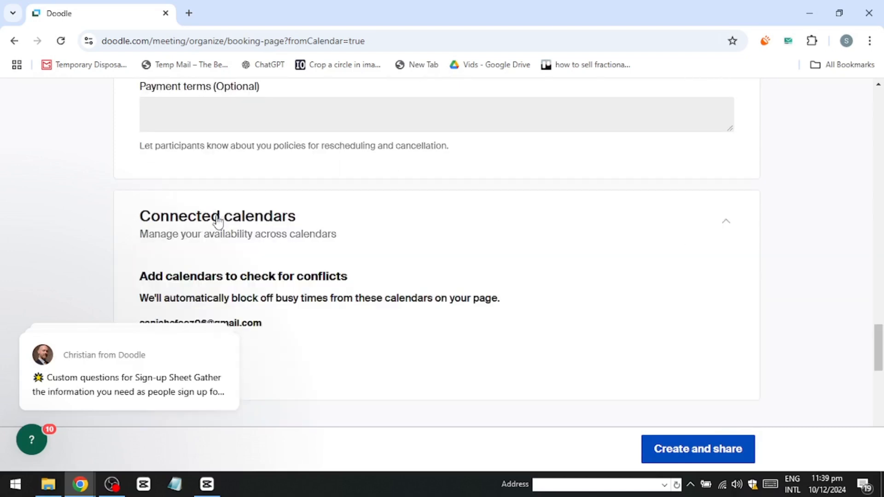
scroll(272, 233, down, 3)
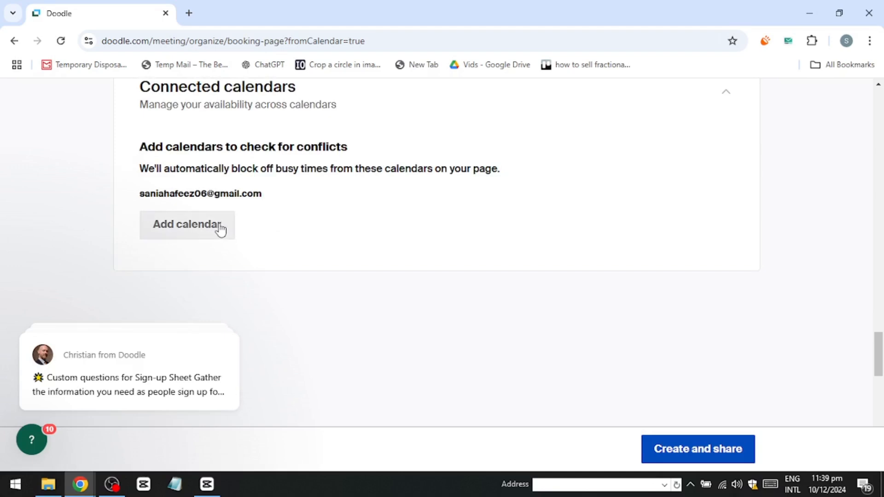
scroll(233, 223, up, 5)
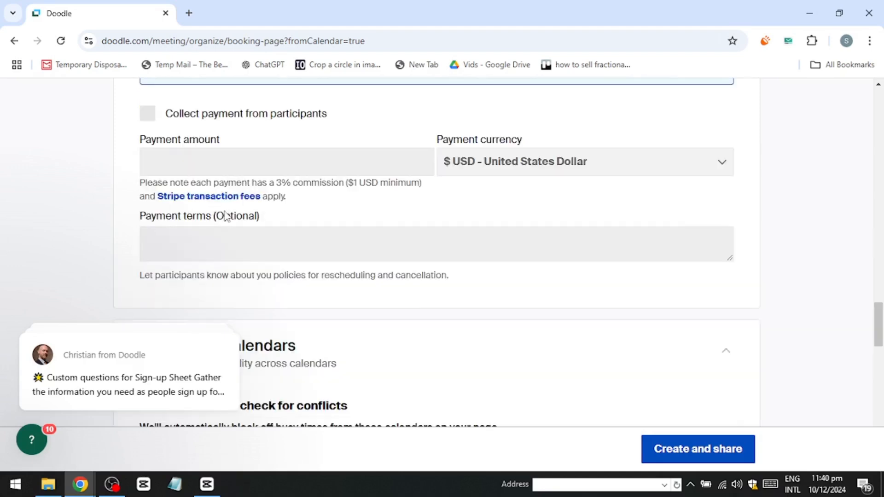
scroll(229, 206, down, 10)
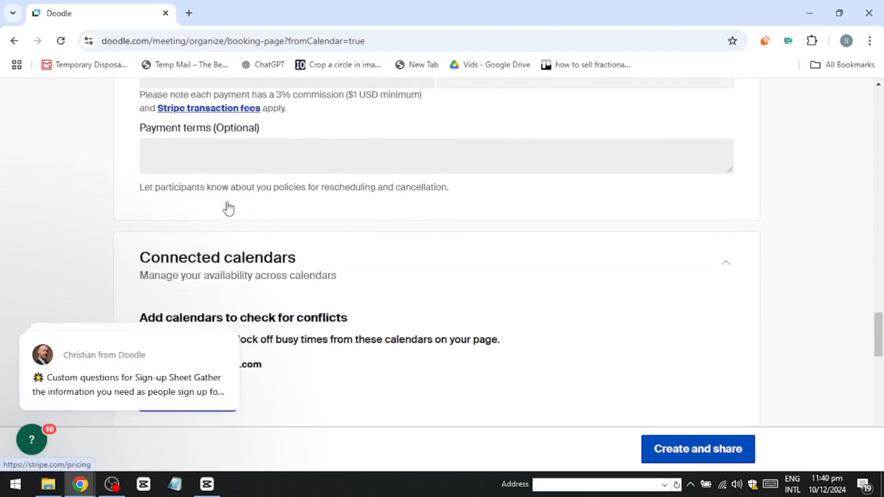
scroll(230, 206, down, 2)
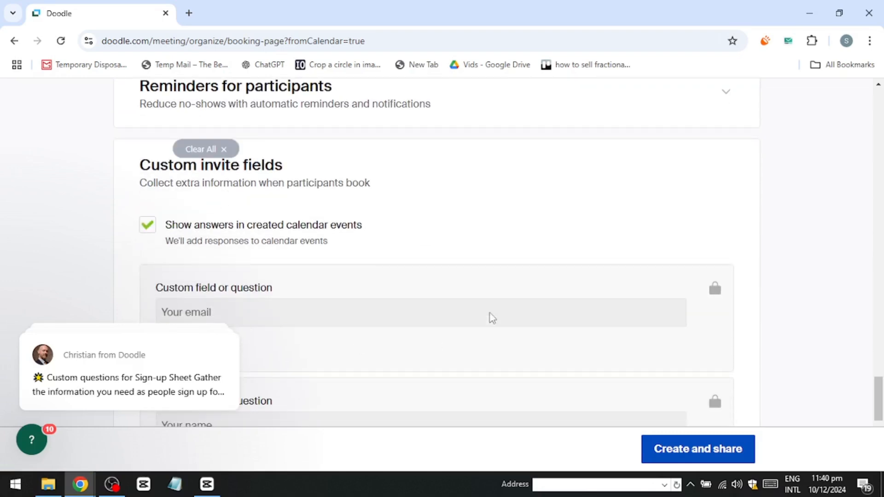
scroll(309, 247, down, 1)
scroll(249, 241, down, 2)
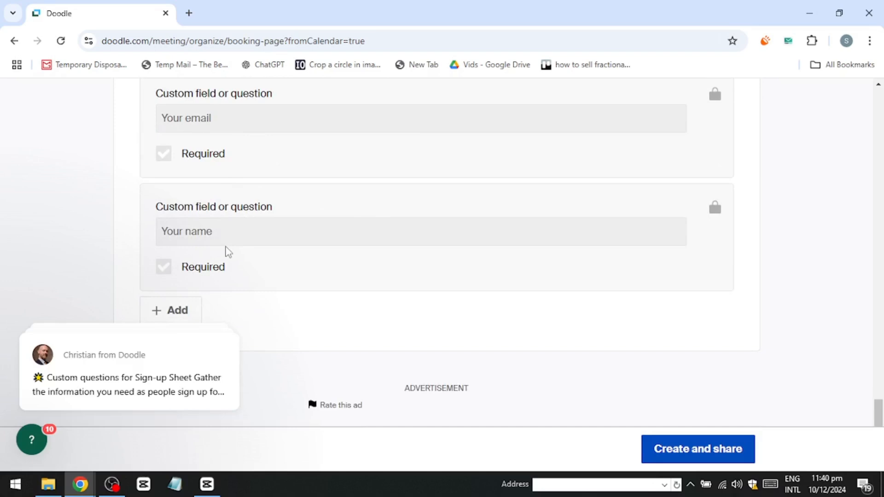
scroll(260, 294, down, 1)
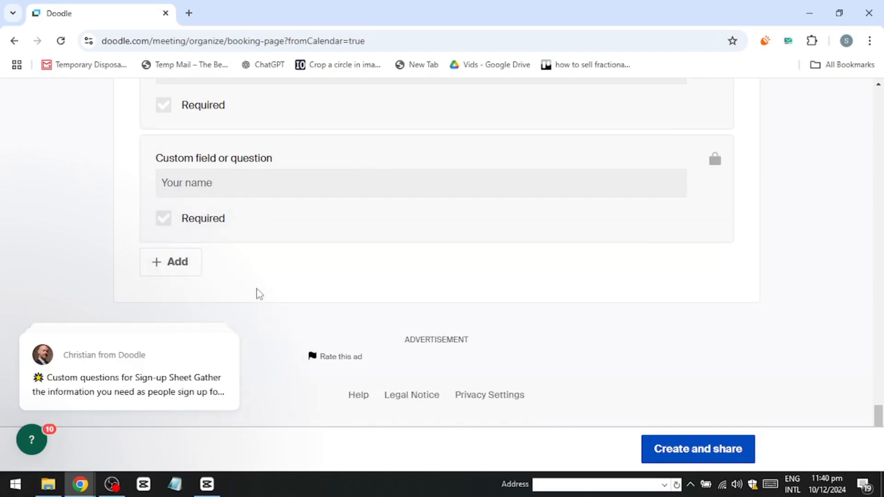
Create the "thebookstore" booking page and copy its share link
click(694, 457)
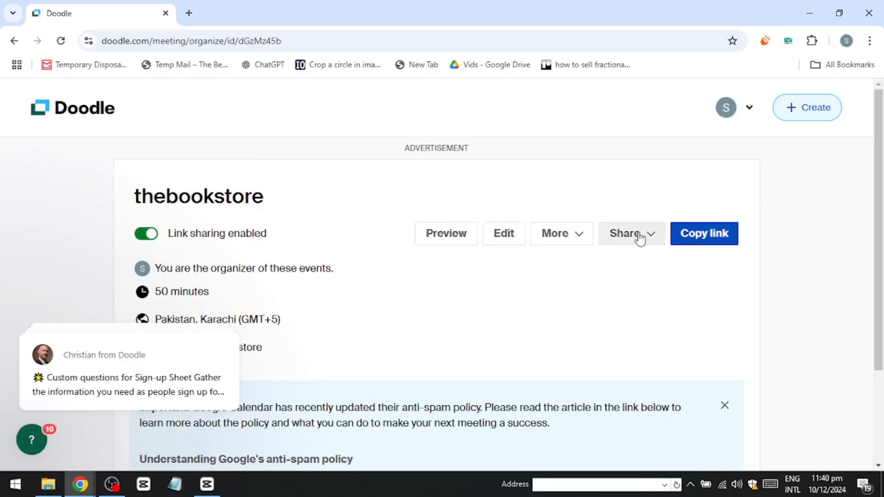
click(676, 239)
Open the copied booking page link in a new browser tab and check the bookable dates and time slots
click(189, 13)
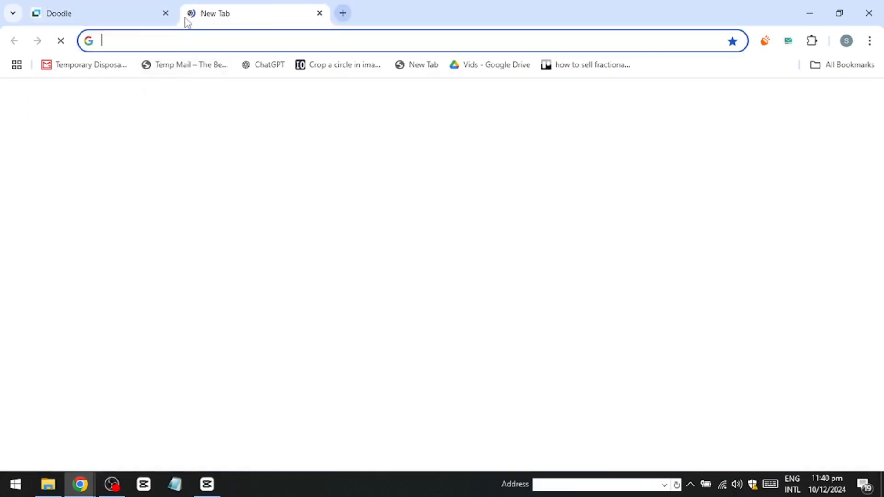
right_click(120, 47)
click(147, 150)
key(Return)
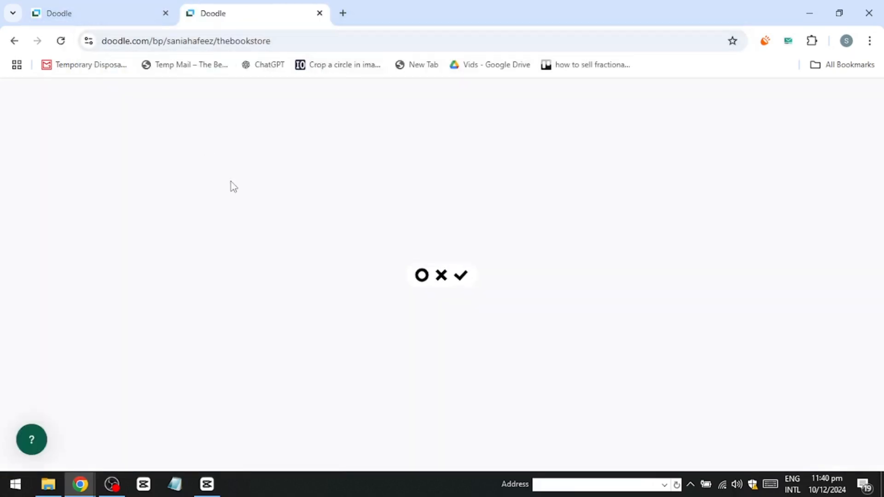
scroll(437, 313, up, 3)
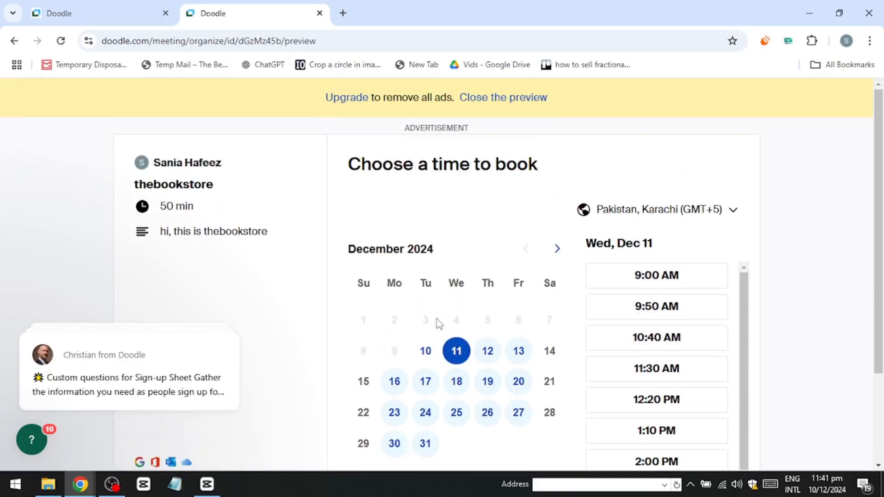
scroll(371, 357, down, 3)
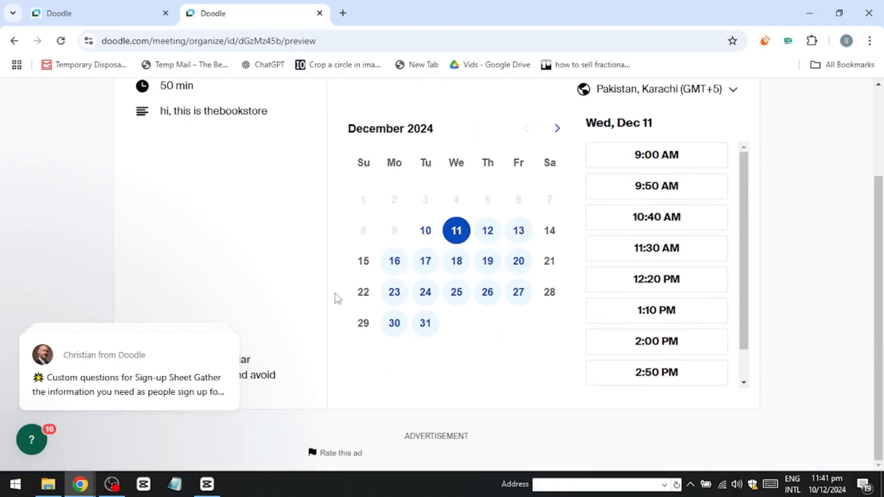
Return to the Doodle home page from the booking page and open the form for a new 1:1
click(150, 15)
click(54, 107)
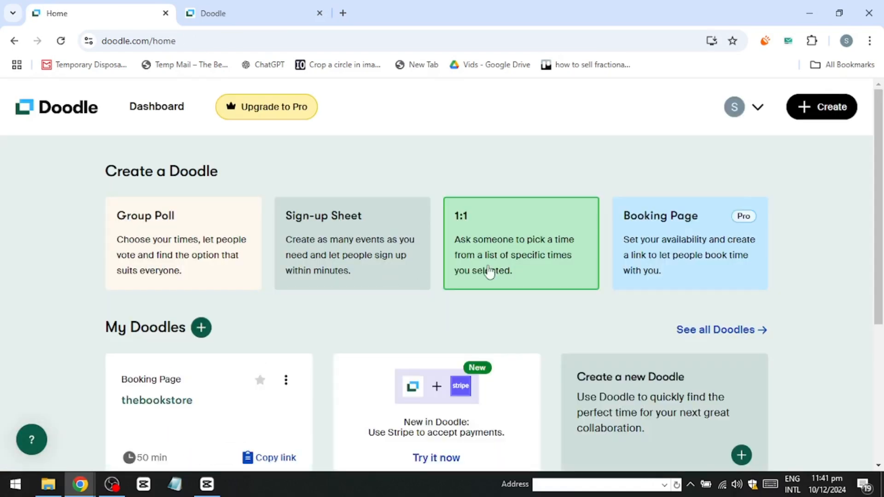
click(486, 272)
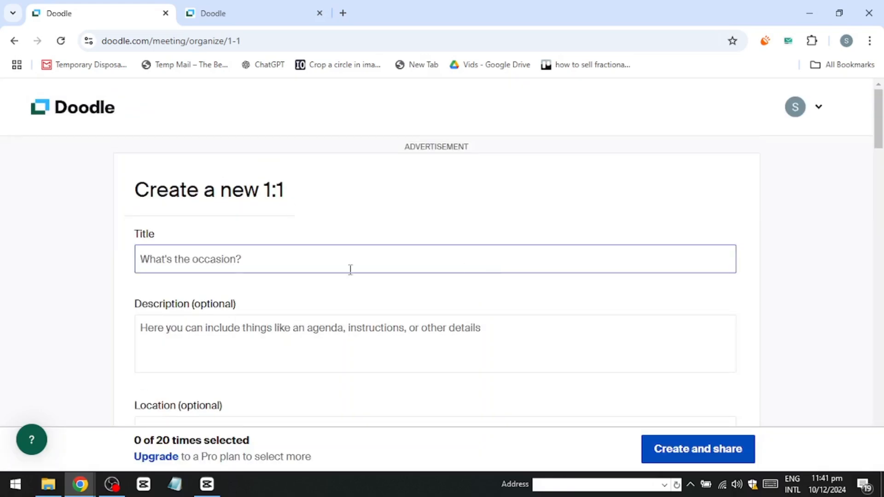
click(164, 264)
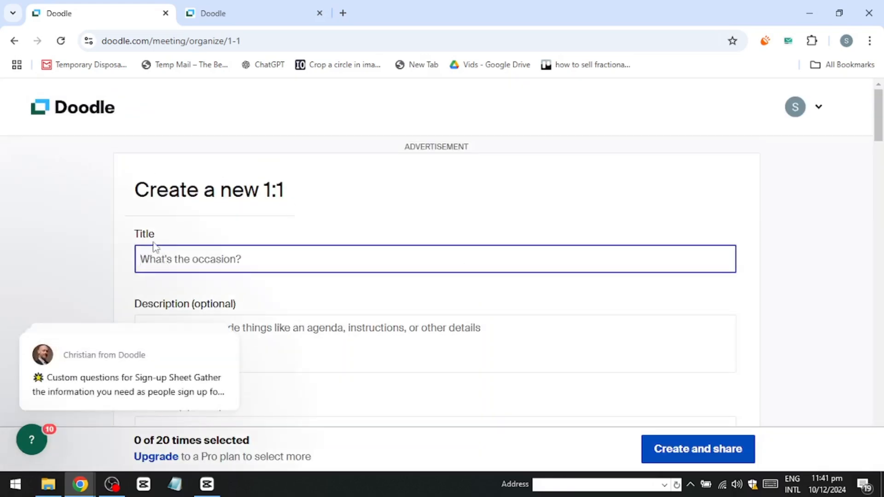
Examine the 1:1 form's details, duration options, calendar and settings, and try to create it without a title
scroll(154, 247, down, 3)
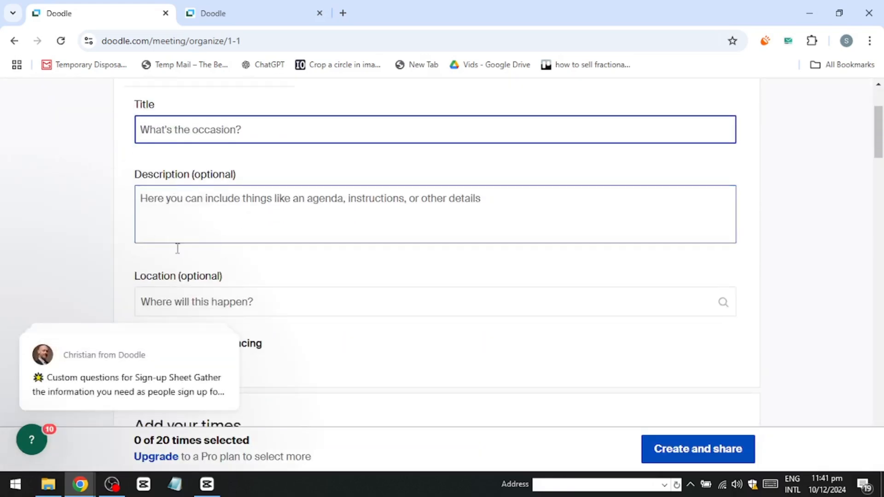
scroll(229, 259, down, 3)
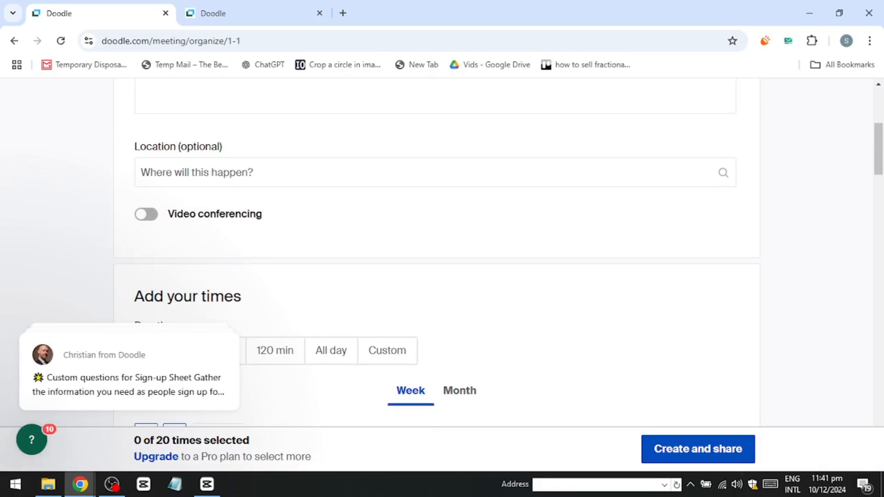
scroll(287, 309, down, 3)
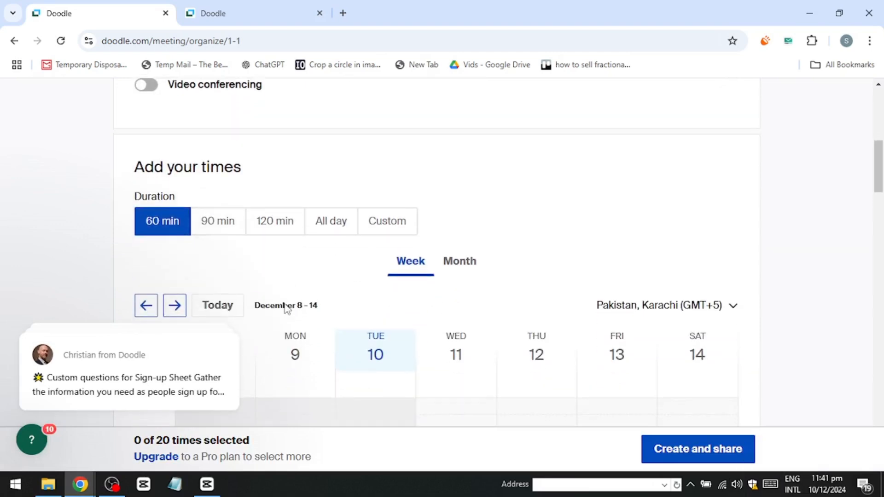
scroll(288, 304, down, 12)
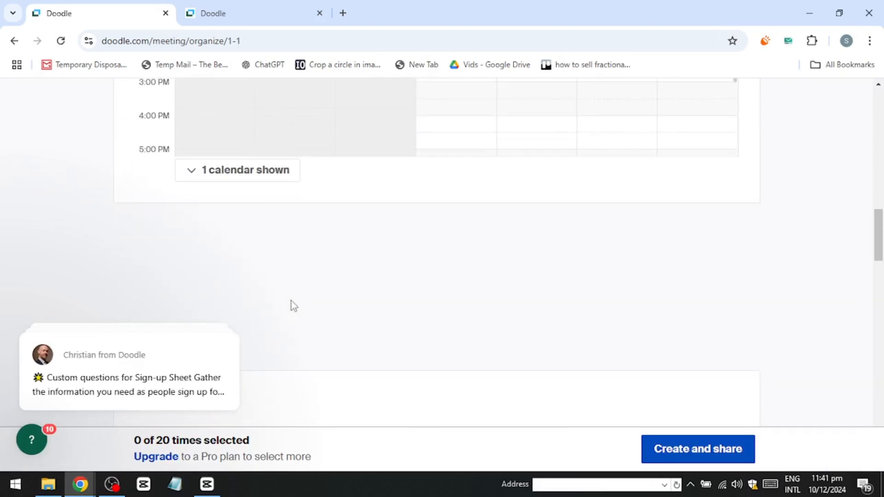
scroll(292, 300, down, 5)
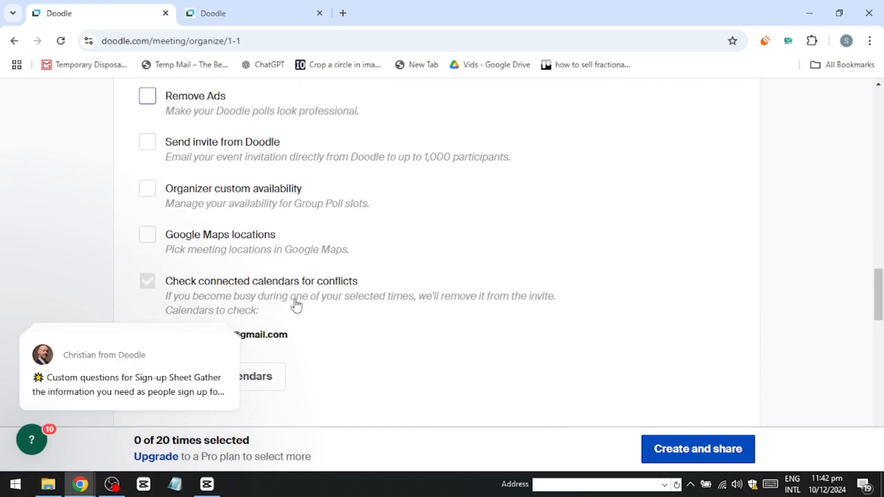
scroll(207, 203, down, 2)
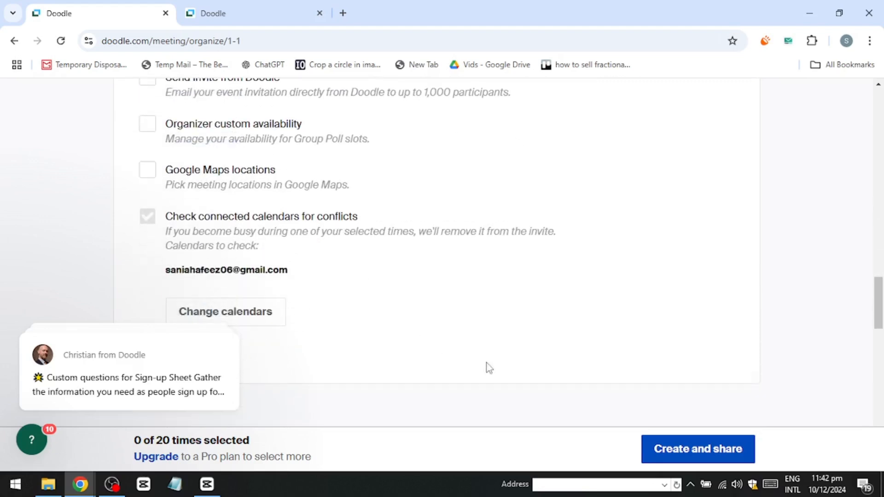
scroll(693, 426, down, 4)
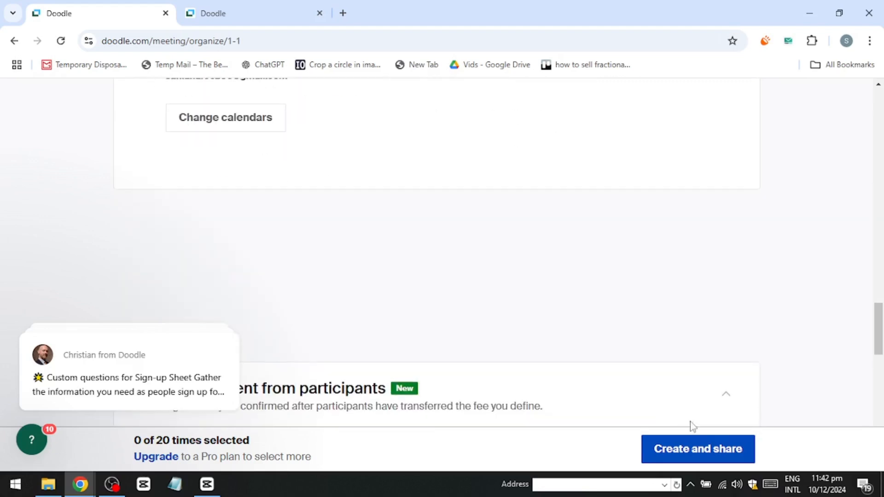
click(709, 449)
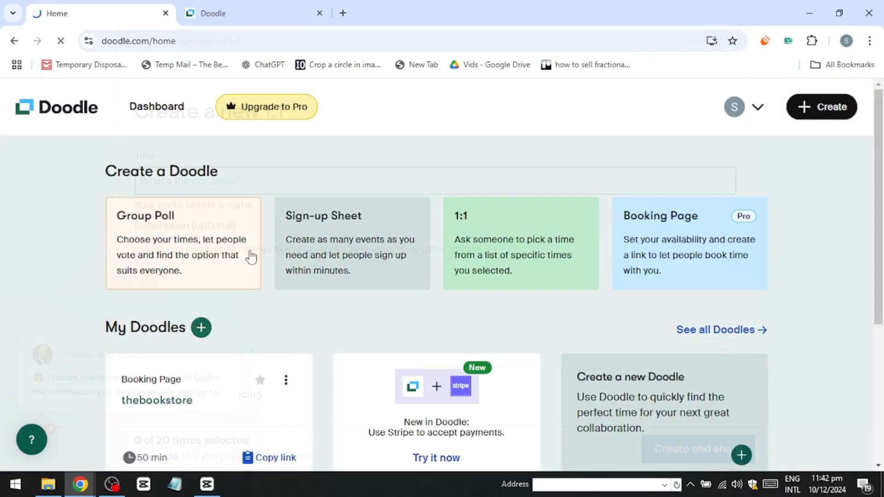
Open the form for a new group poll and look over its title, description, location and video conferencing fields
click(249, 256)
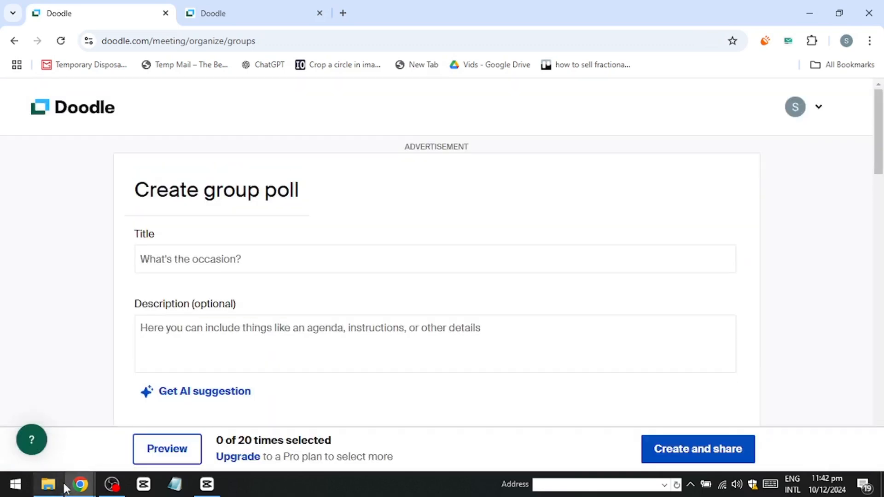
click(313, 330)
scroll(313, 331, down, 3)
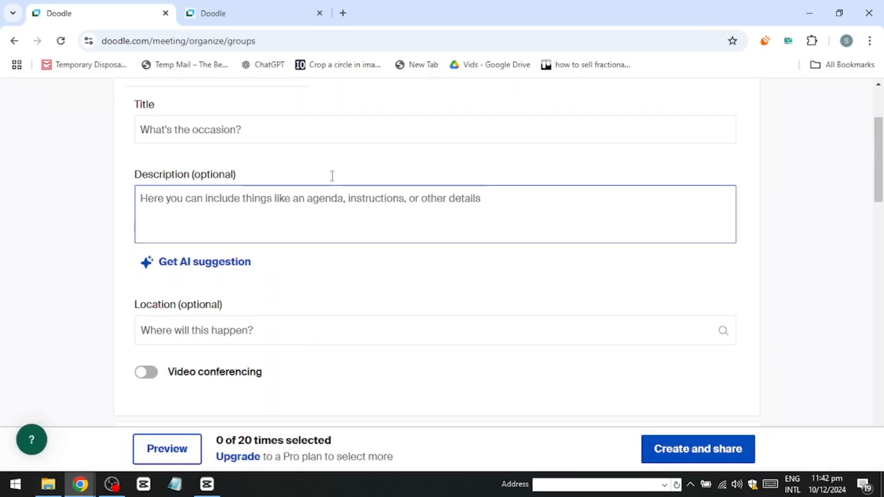
scroll(221, 163, up, 3)
scroll(225, 183, down, 1)
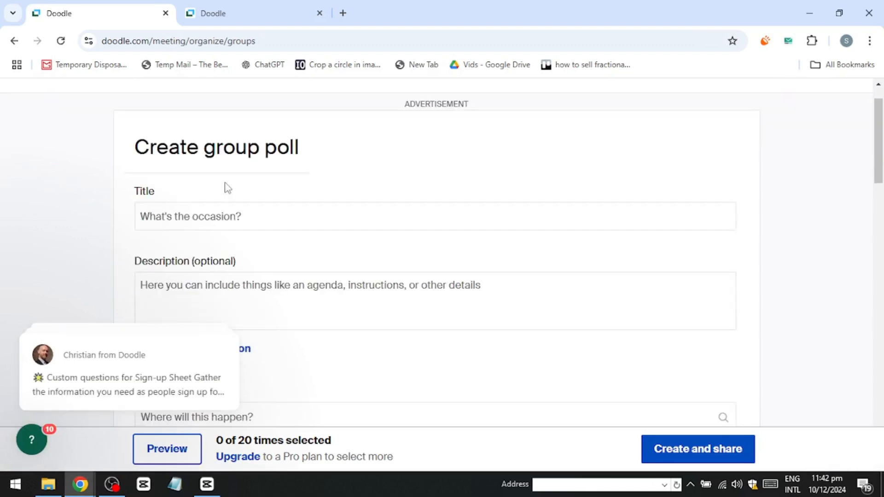
Examine the group poll's duration options, weekly calendar and Pro settings such as deadline, participant limit and automatic reminders
scroll(227, 188, down, 7)
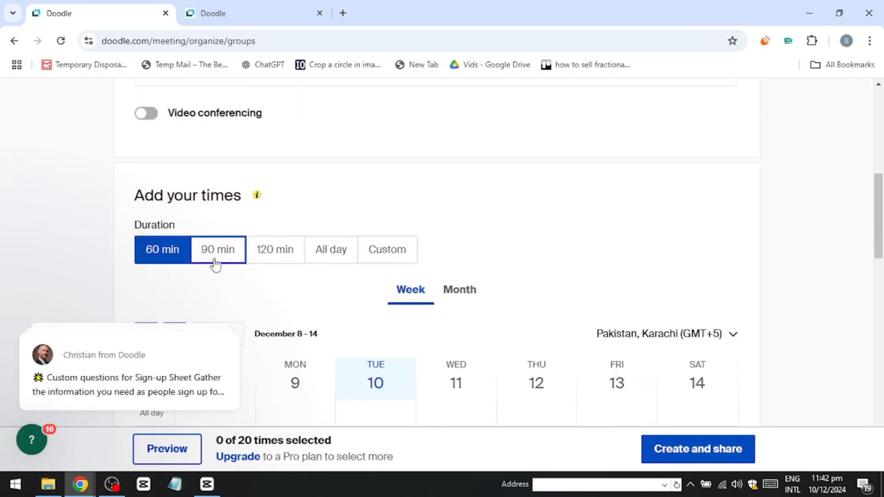
scroll(255, 247, down, 1)
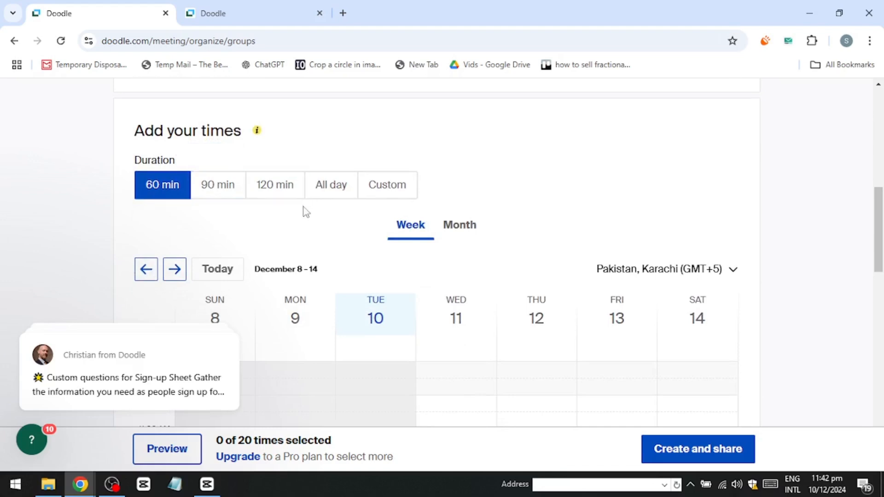
scroll(262, 244, down, 8)
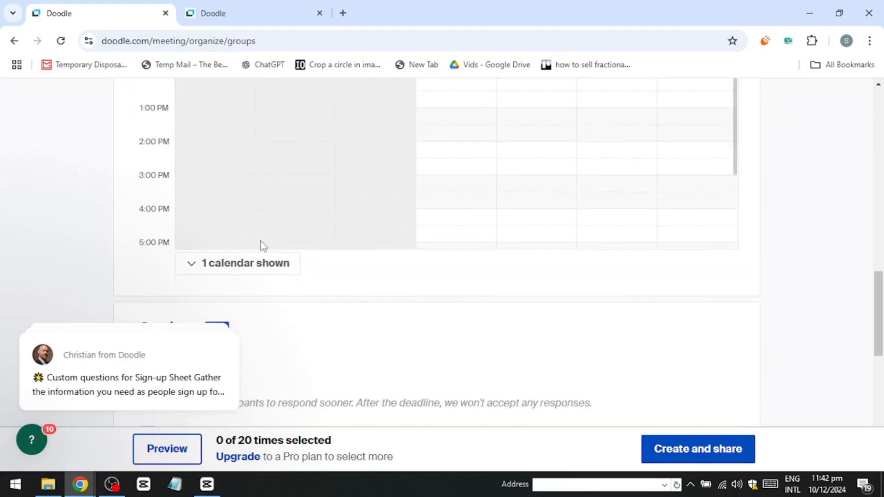
scroll(261, 243, down, 3)
scroll(256, 257, down, 2)
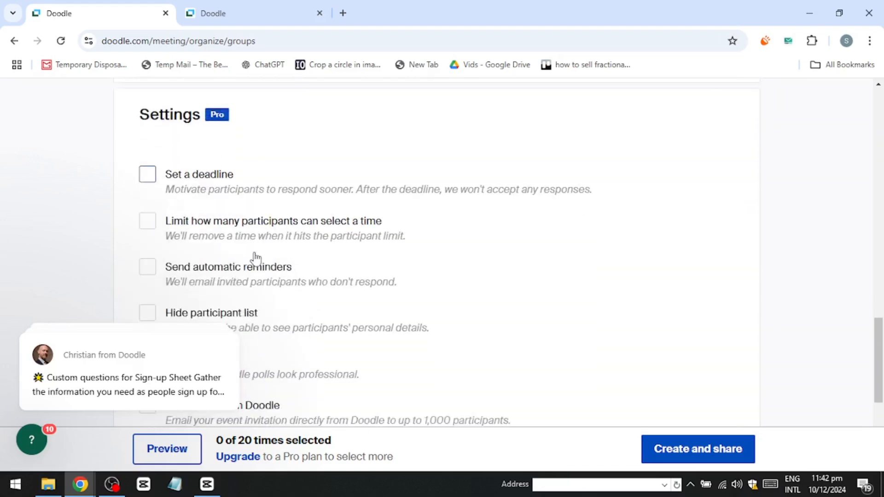
scroll(257, 258, down, 5)
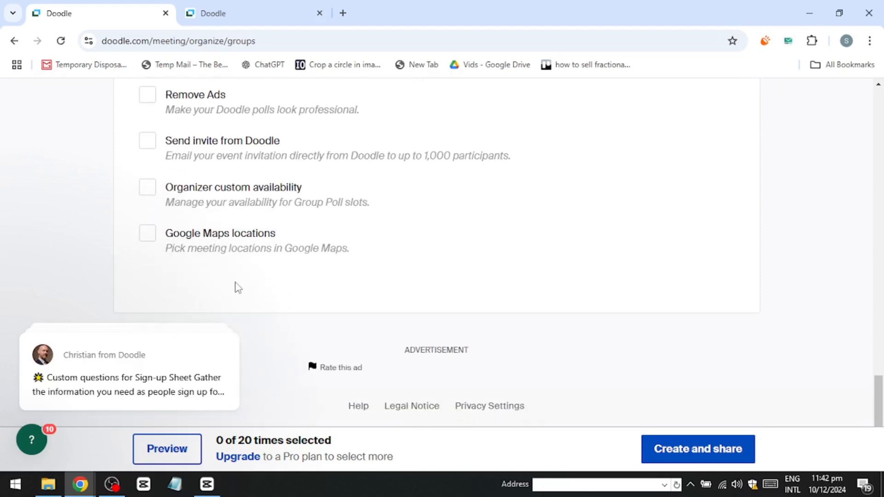
scroll(296, 153, up, 2)
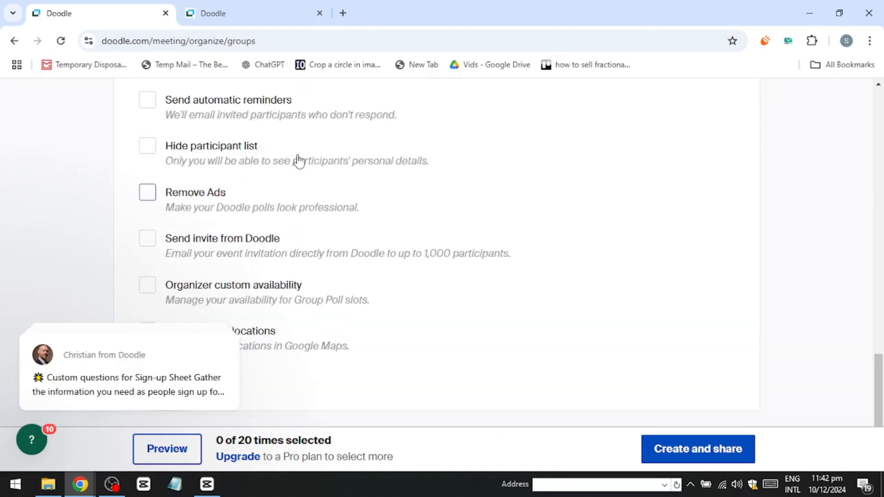
scroll(295, 170, up, 1)
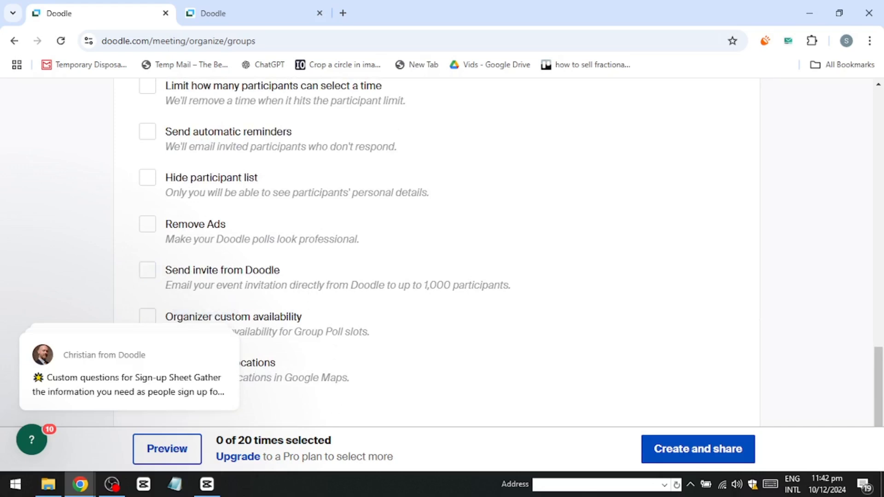
Open the Doodle Pro upgrade offer from the group poll form and request the overview of all plans
click(239, 457)
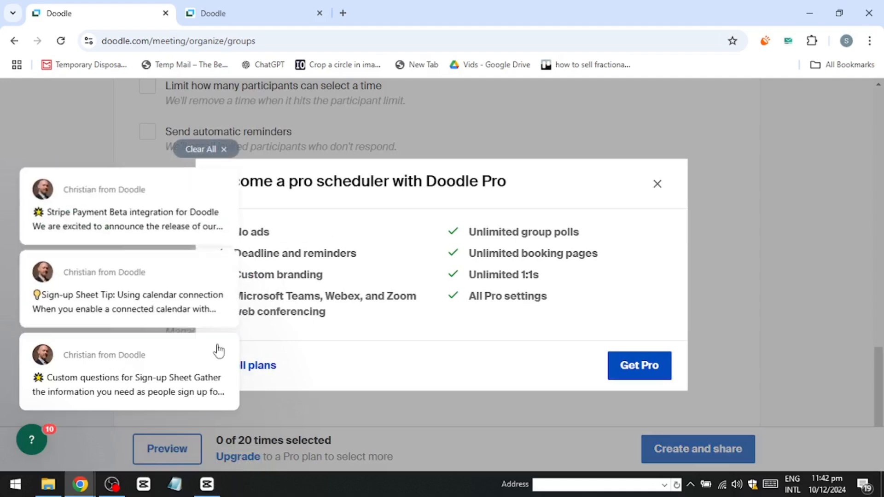
click(269, 363)
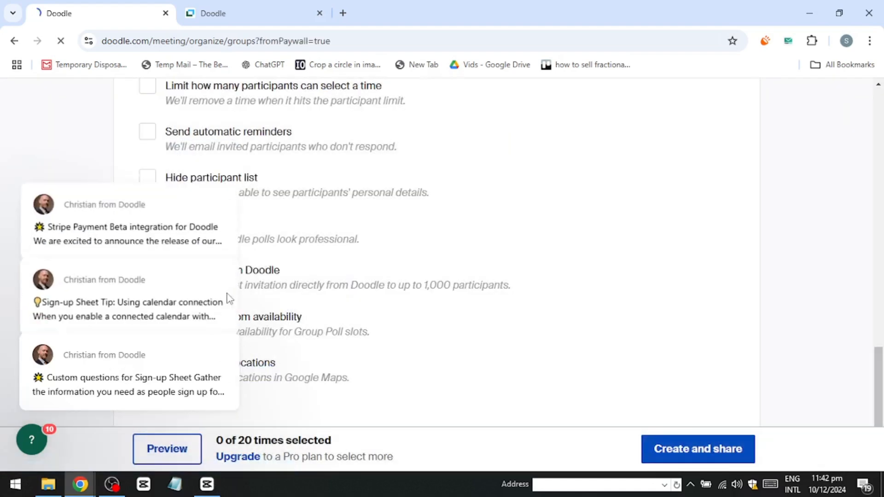